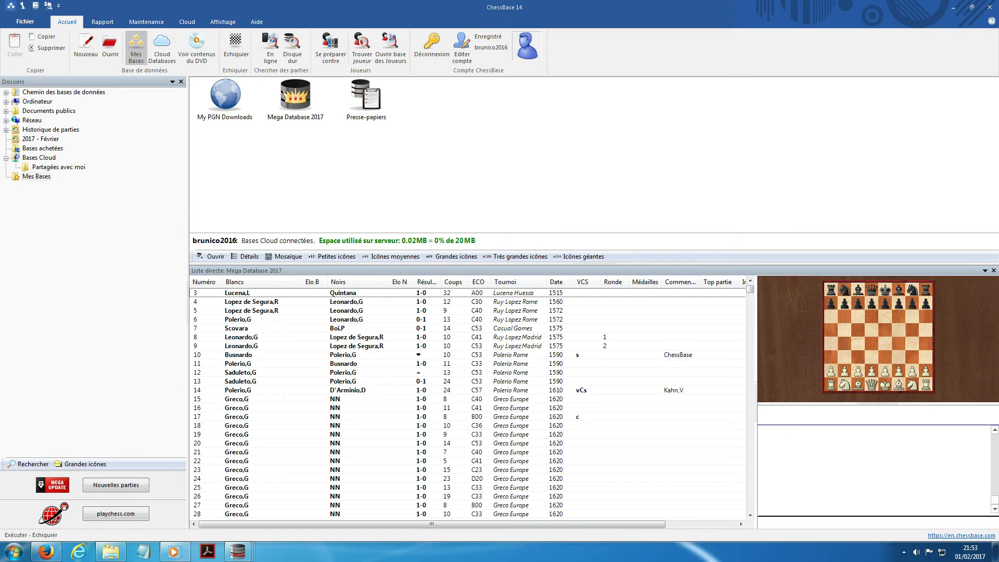
Switch to the open Helsinki op 1992 game and go to the position after 15.Qc3
mouse_move(237, 551)
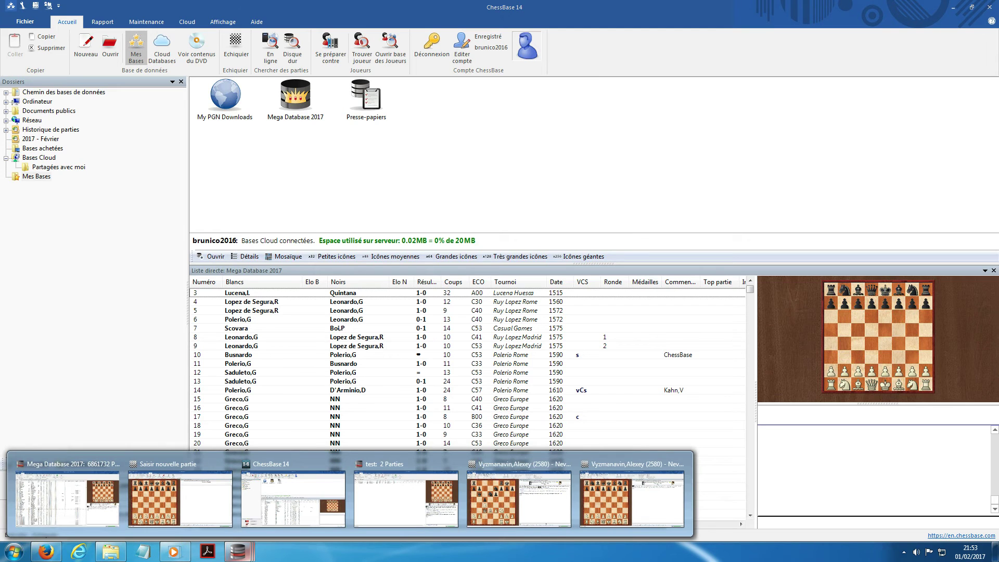
left_click(577, 469)
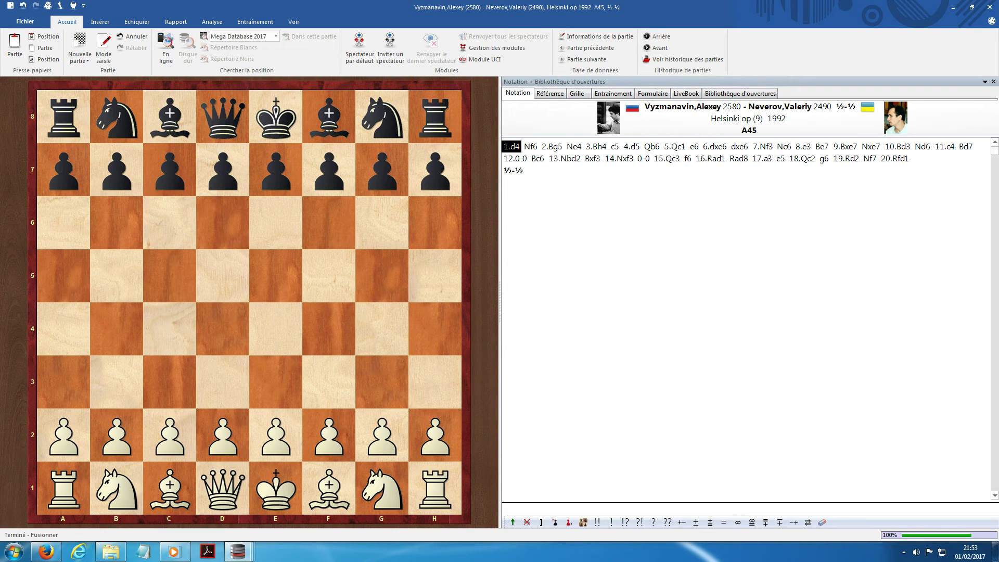
left_click(667, 159)
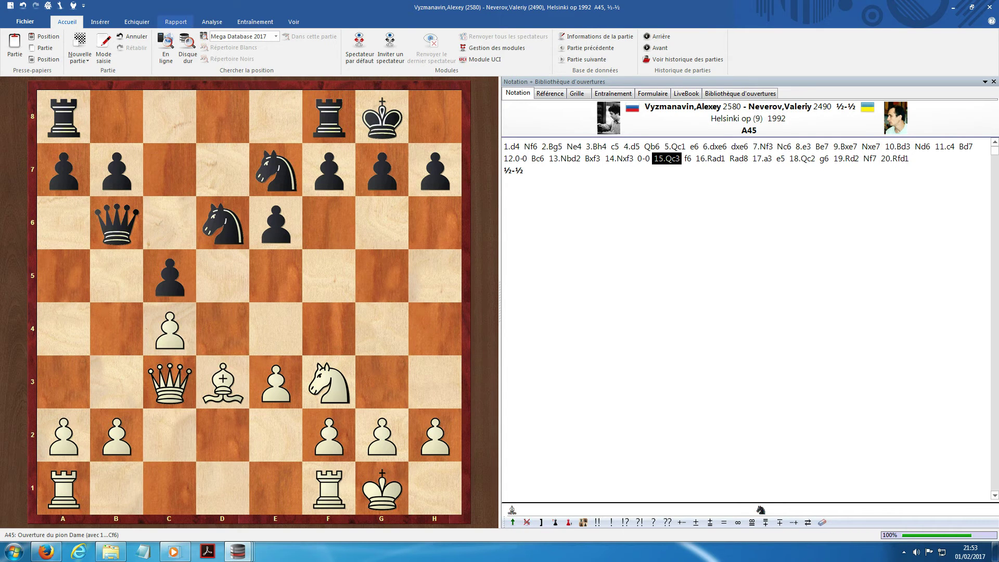
Create a new analysis job file named Travail.analysis for the current position and accept the default analysis parameters
left_click(212, 22)
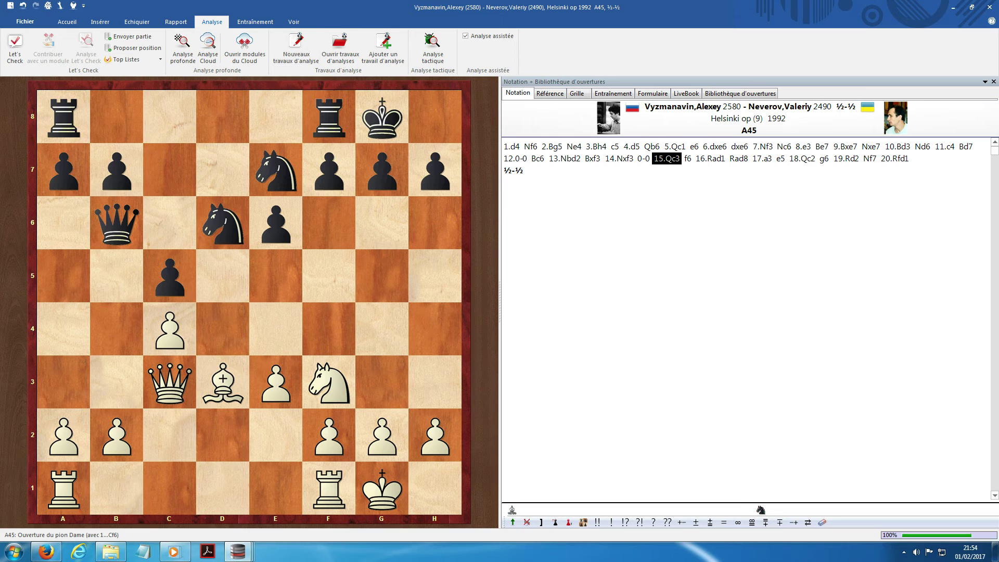
left_click(296, 47)
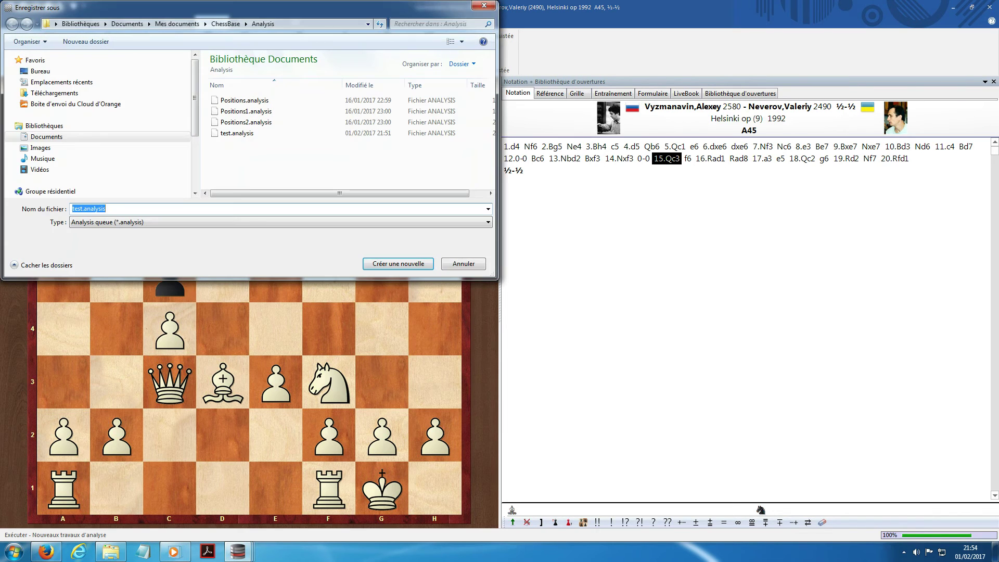
left_click(83, 209)
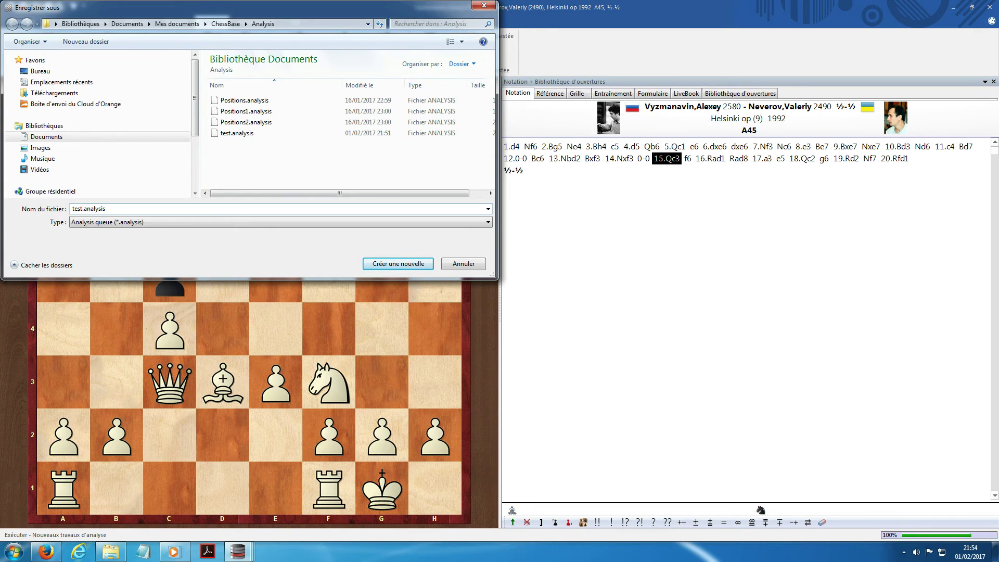
key("BackSpace")
key("BackSpace")
key("BackSpace")
key("BackSpace")
key("BackSpace")
type("Travail.")
key("Return")
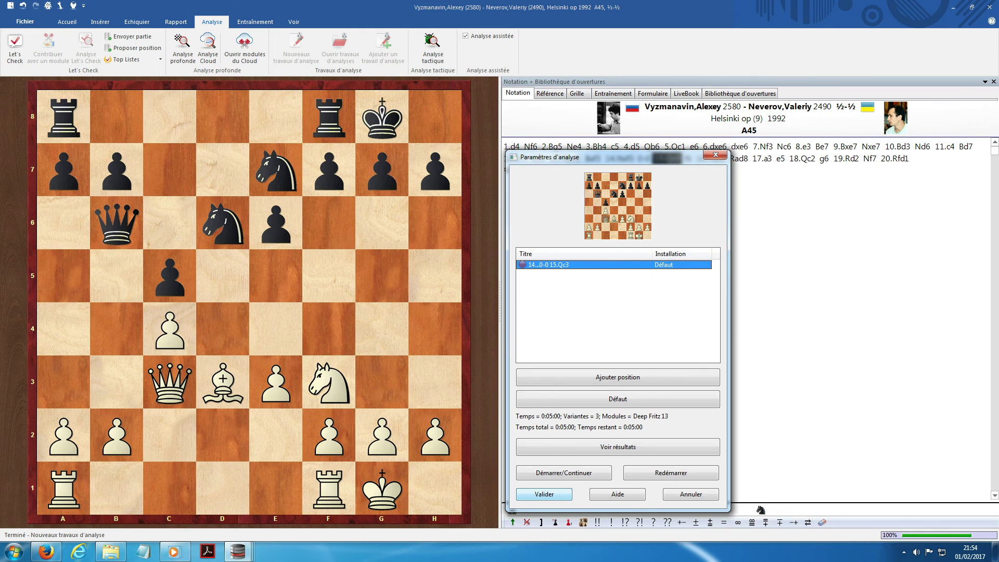
key("Return")
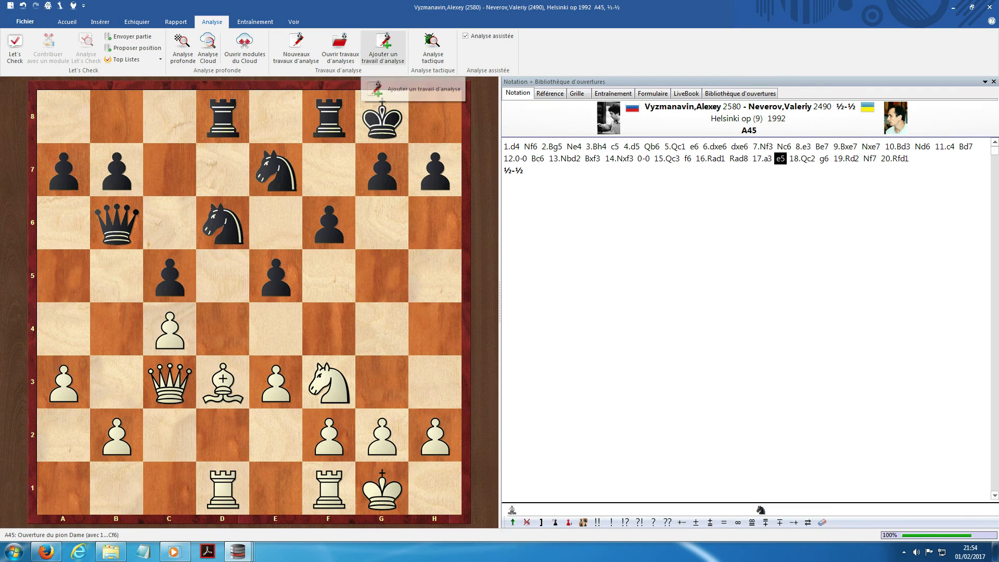
Add the position after 17...e5 to the analysis jobs, and open the Travail.analysis file
left_click(383, 52)
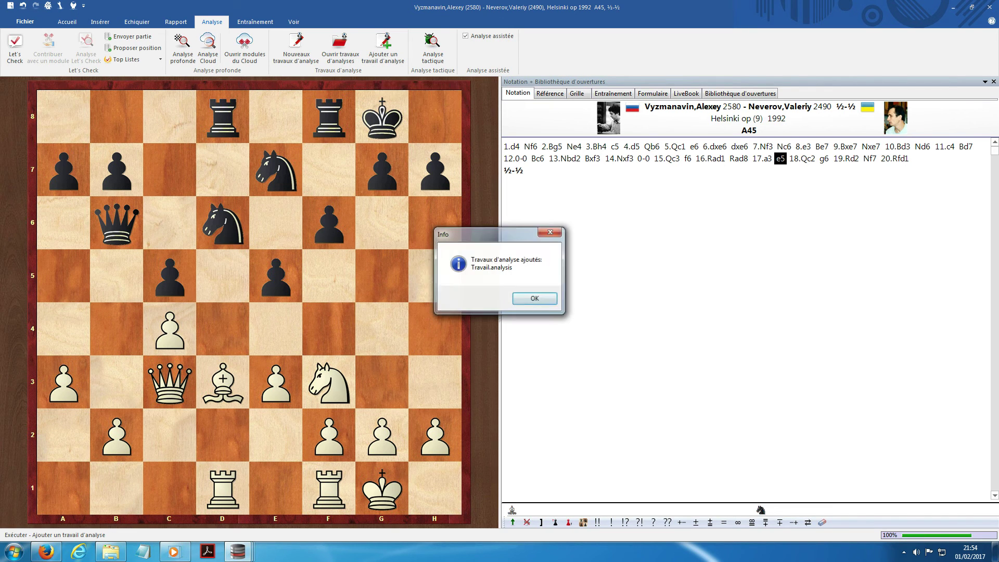
key("Return")
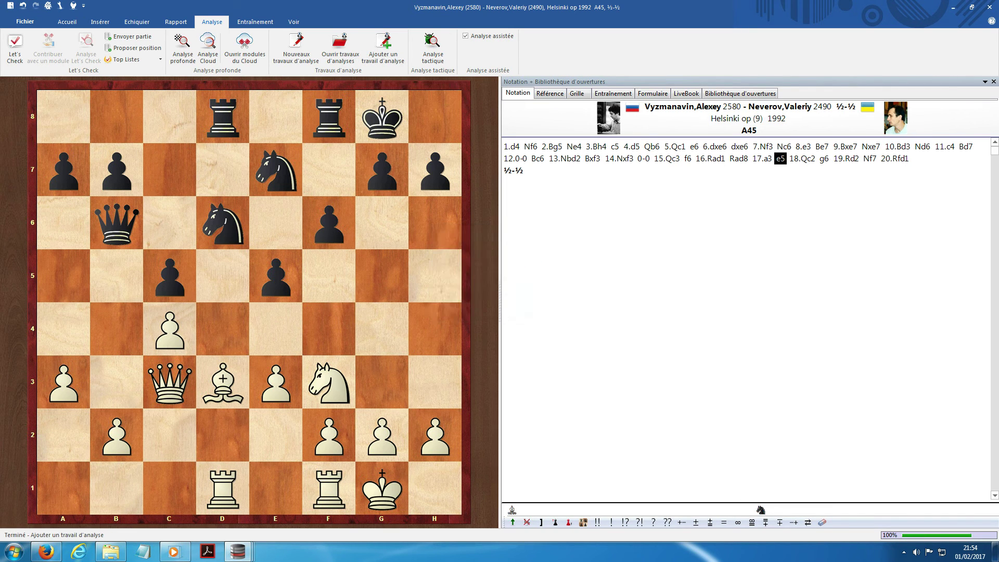
left_click(340, 50)
double_click(221, 143)
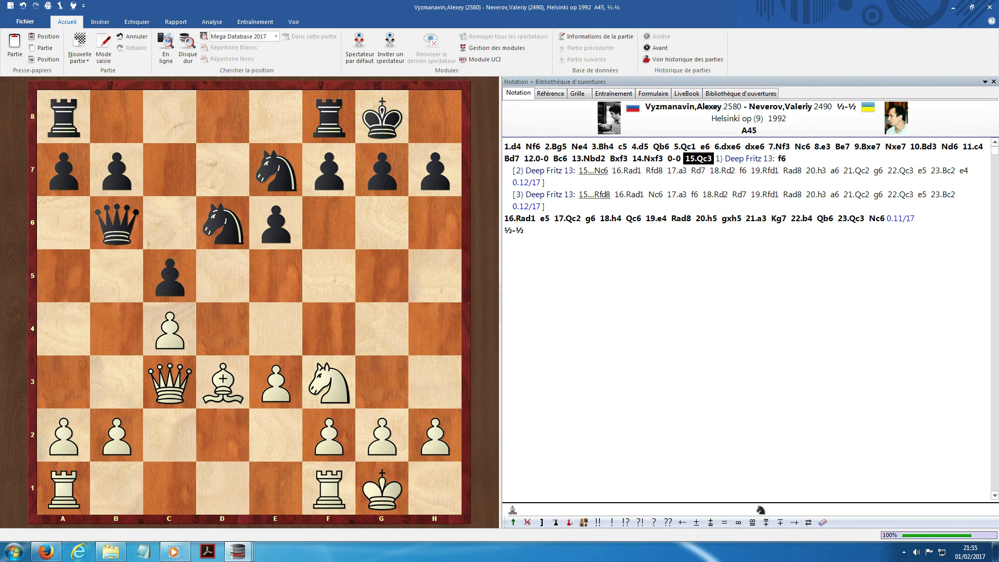
View the Deep Fritz 13 variation starting with 15...Rfd8 in the analysed game
key("Right")
key("Down")
key("Down")
key("Return")
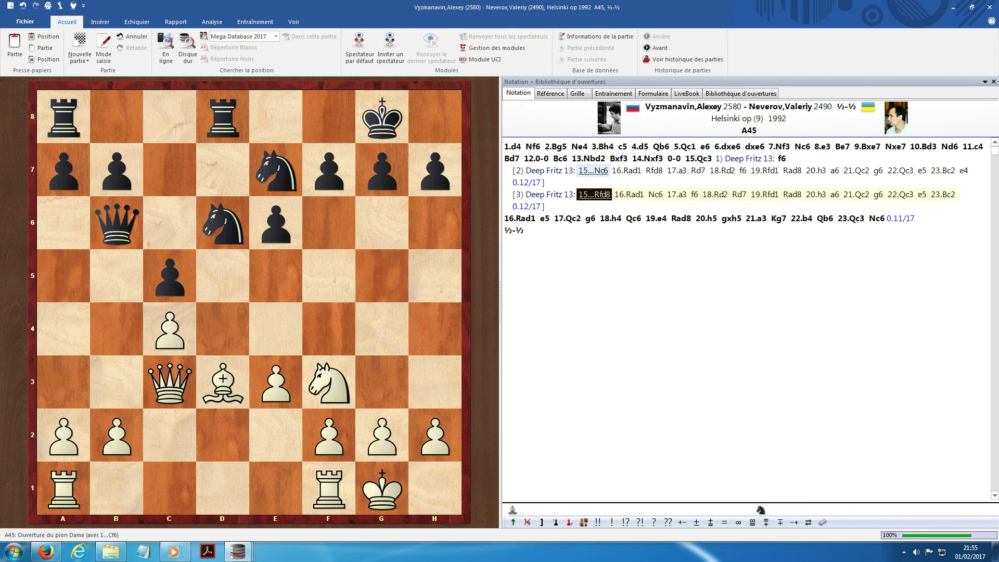
Return to the position after 15.Qc3 and replay the 15...Nc6 variation up to 21.Qc2
key("Left")
key("Right")
key("Up")
key("Up")
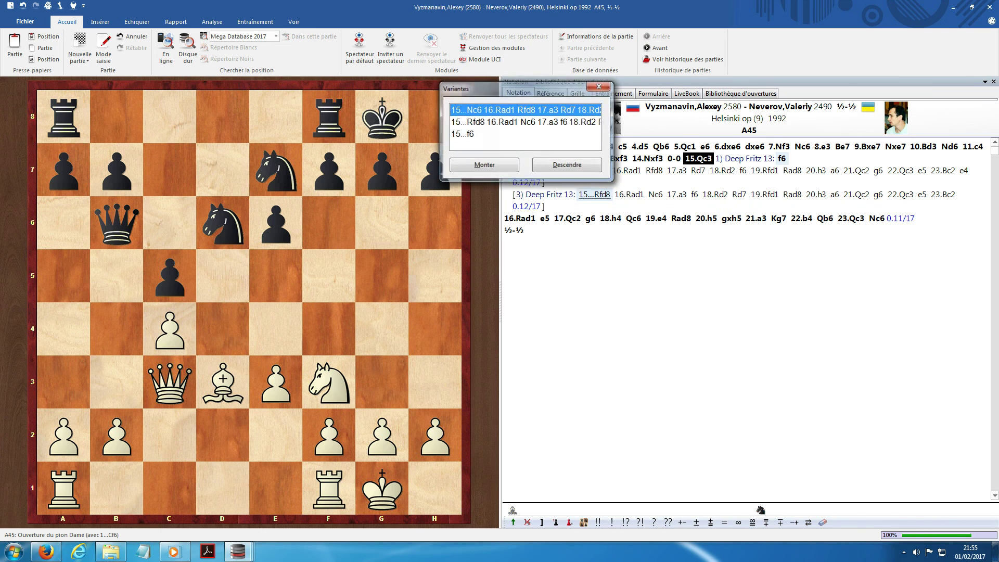
key("Return")
key("Right")
key("Right")
key("Right")
key("Right")
key("Right")
key("Right")
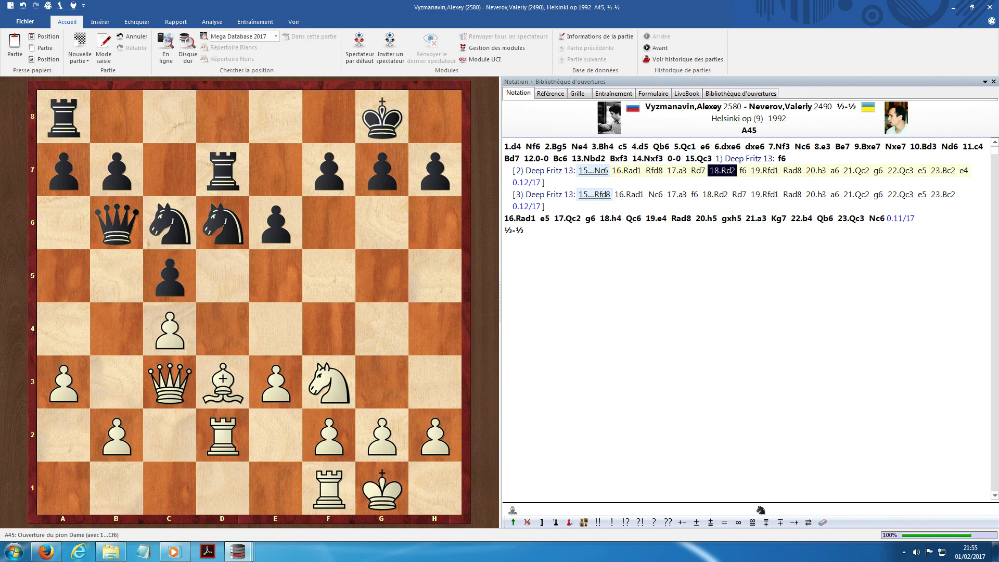
key("Right")
key("Right")
key("Right")
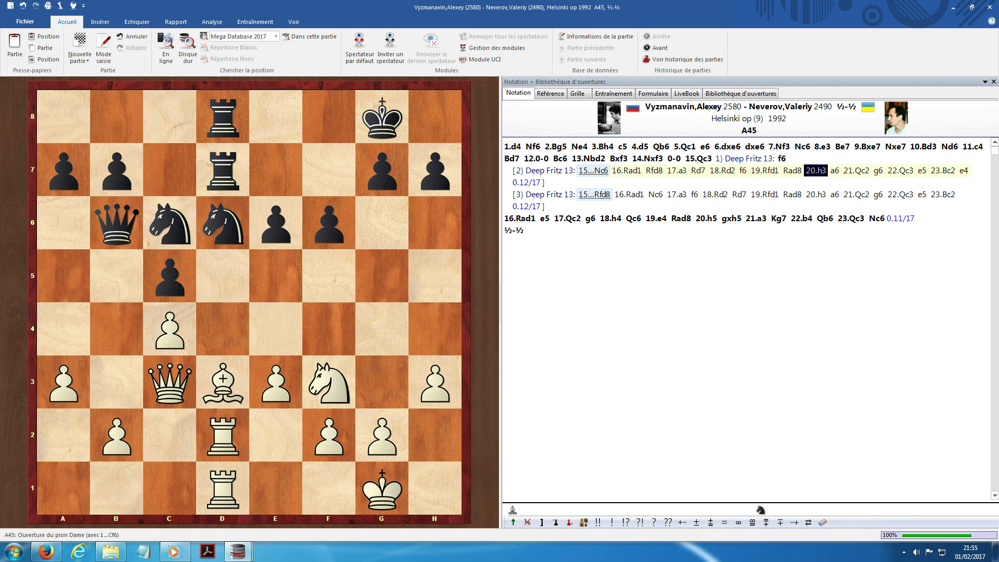
key("Right")
key("Right")
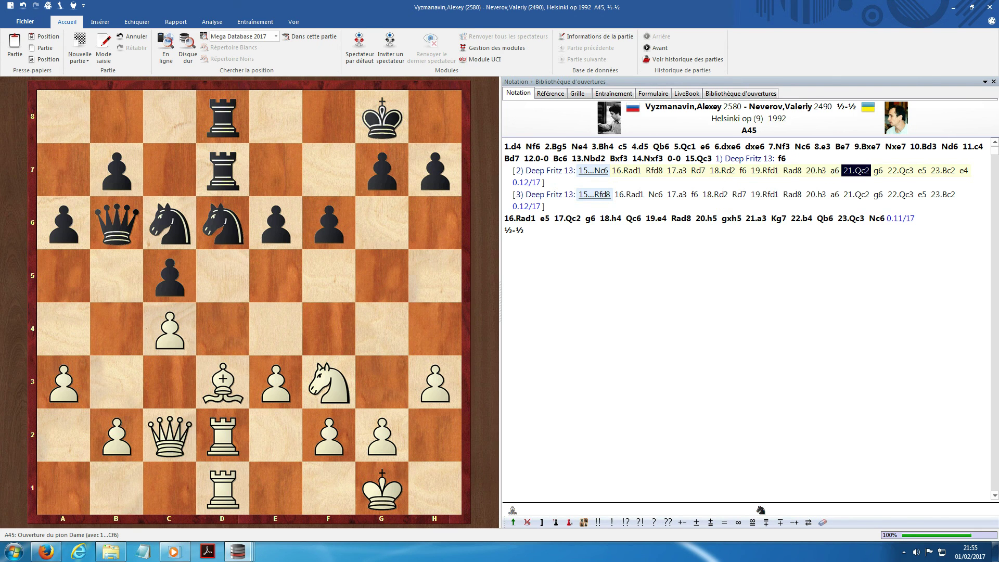